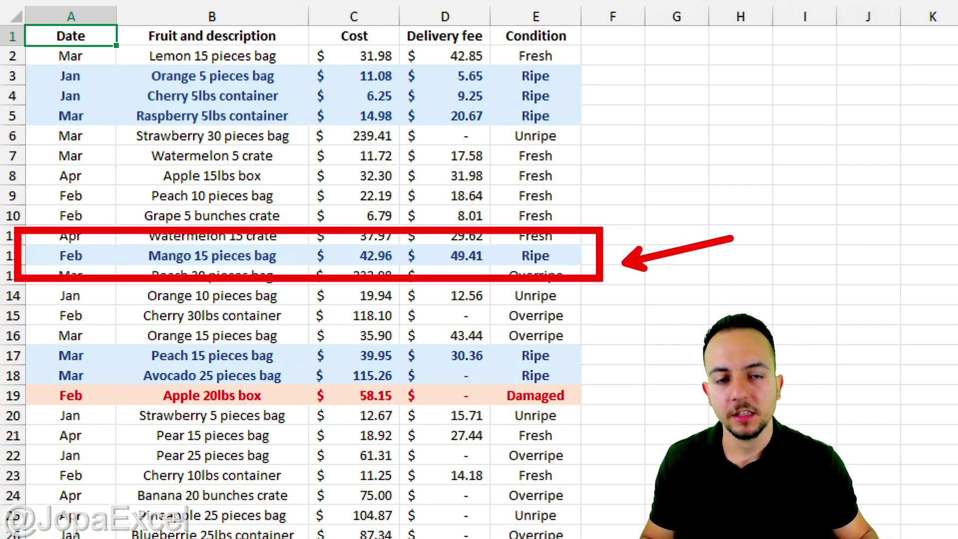
Step: Start row 98 with month Jan and fruit Watermelon
scroll(316, 260, down, 14)
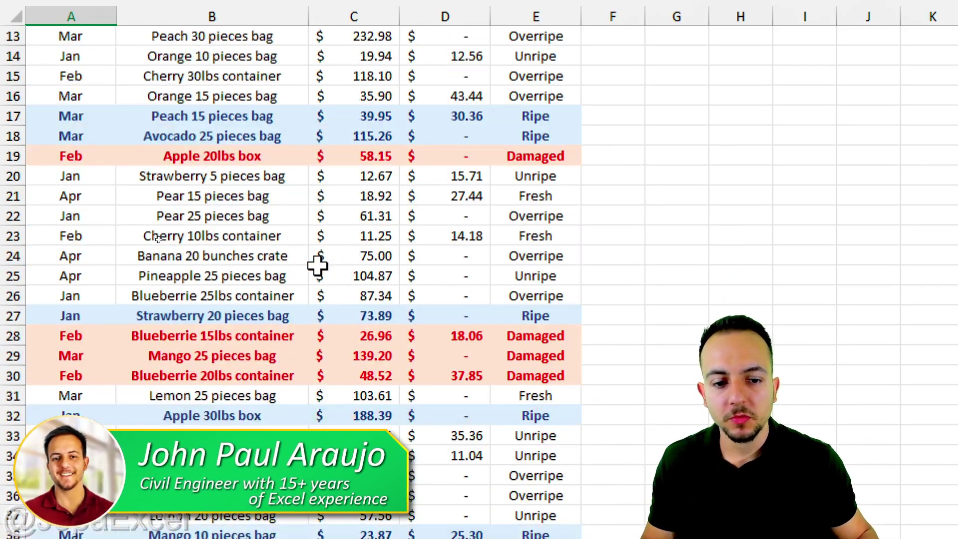
scroll(316, 261, down, 3)
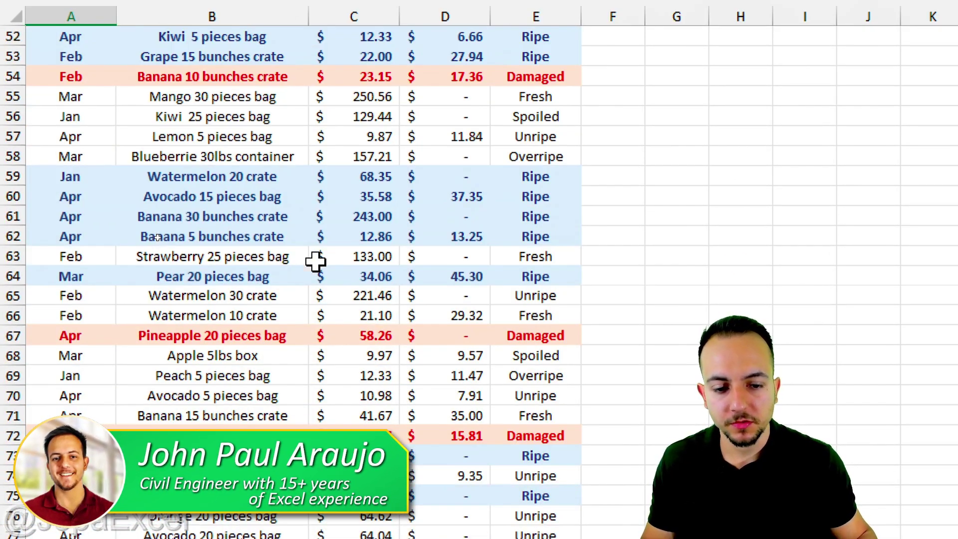
scroll(316, 260, down, 12)
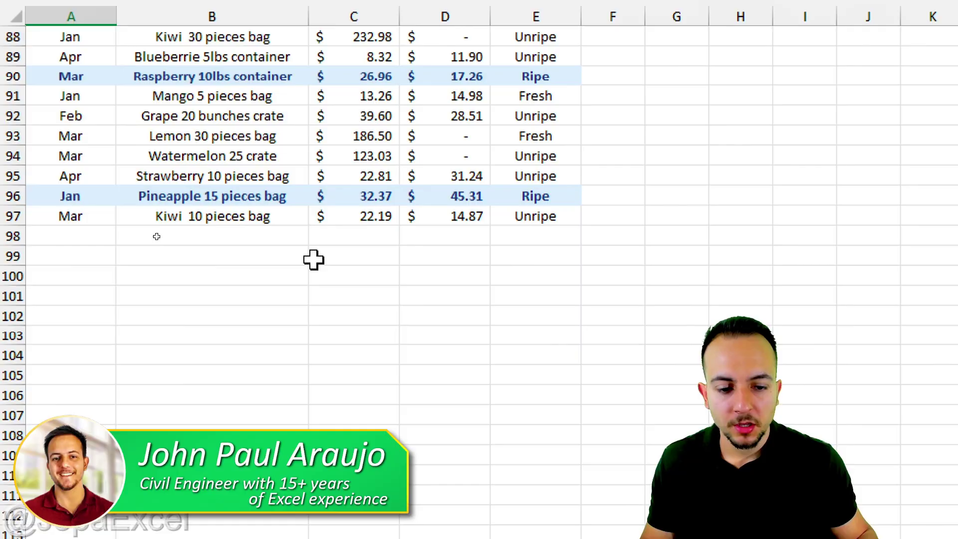
scroll(410, 197, up, 2)
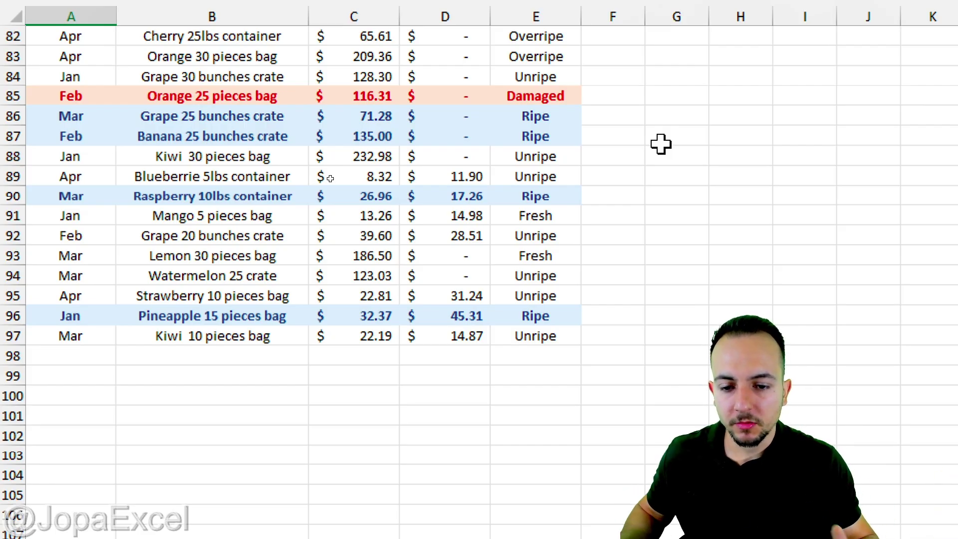
scroll(404, 476, down, 2)
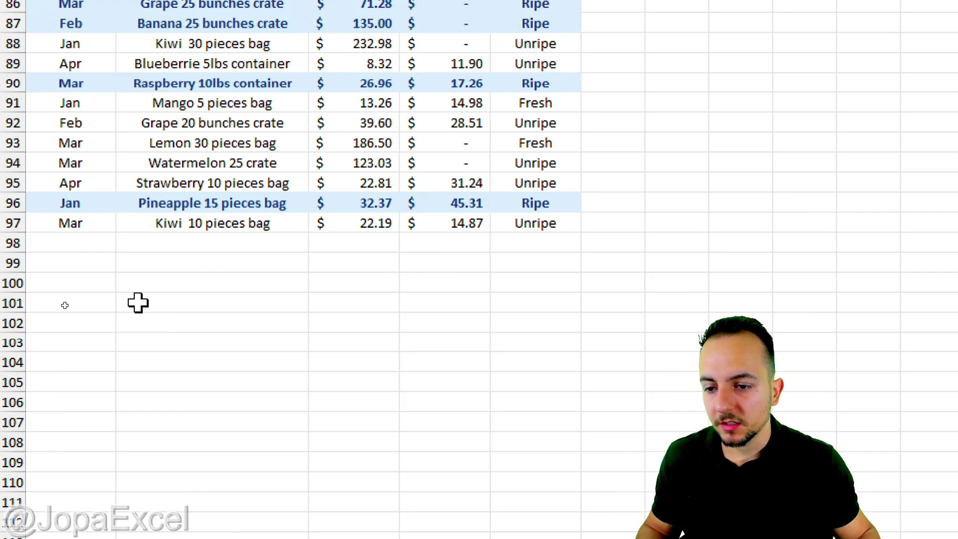
text(Jan)
key(Tab)
text(Watermelon)
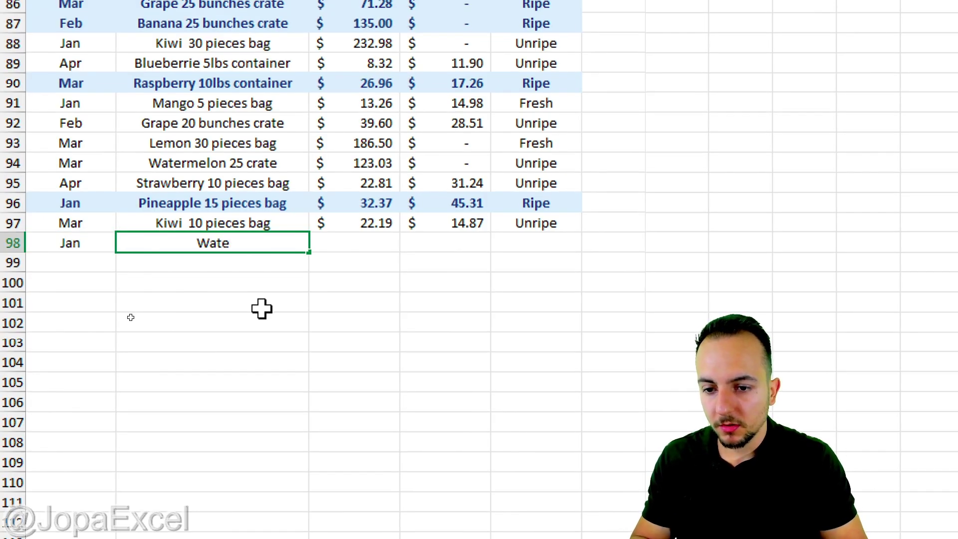
key(Tab)
Step: Fill in row 98's cost 30, delivery fee 0 and condition Ripe
text(30)
key(Tab)
text(0)
key(Tab)
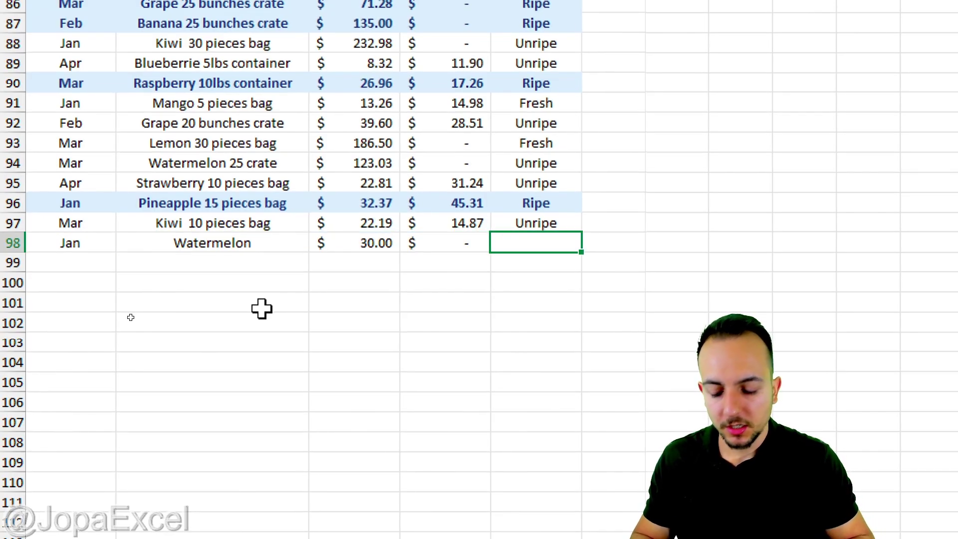
text(Ripe)
key(Return)
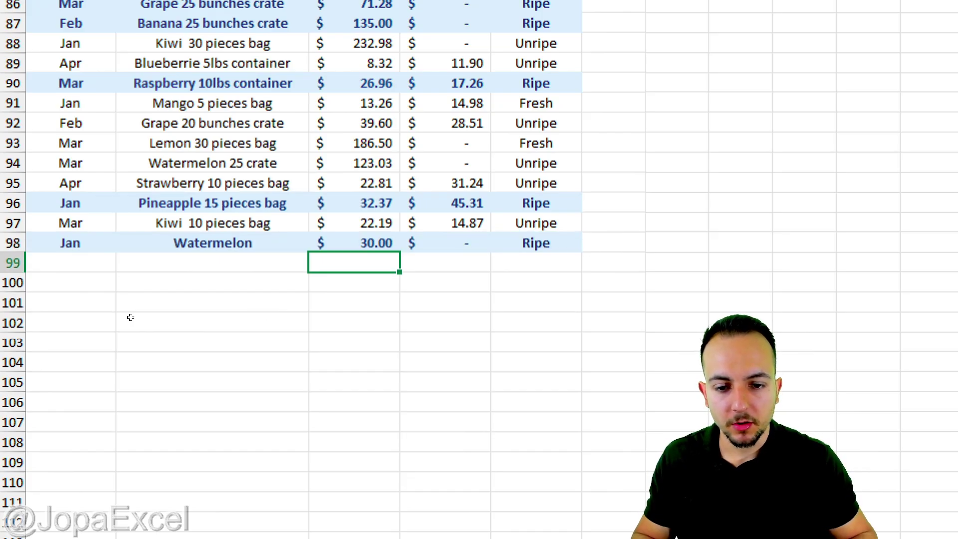
Step: Change cell E98's condition from Ripe to Damaged
drag(532, 266, 649, 344)
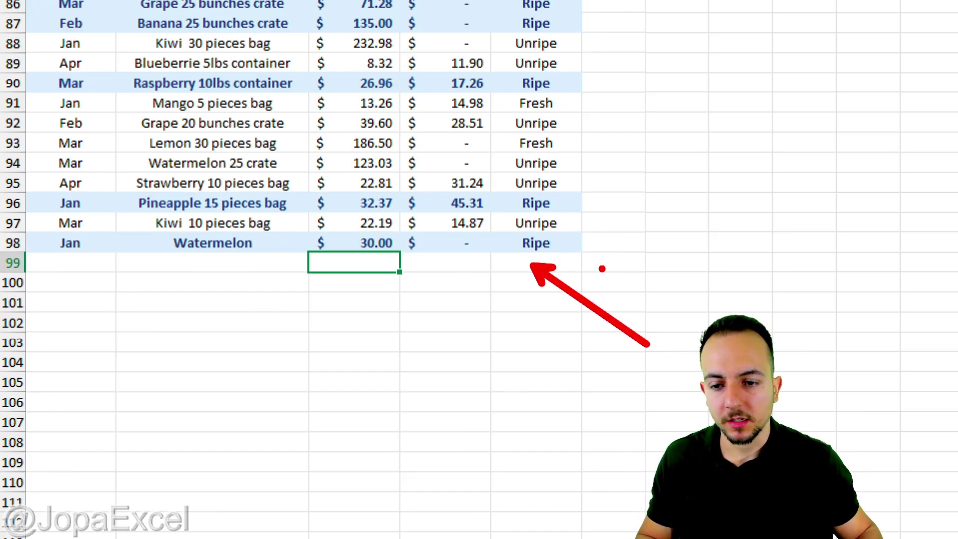
key(Escape)
click(562, 244)
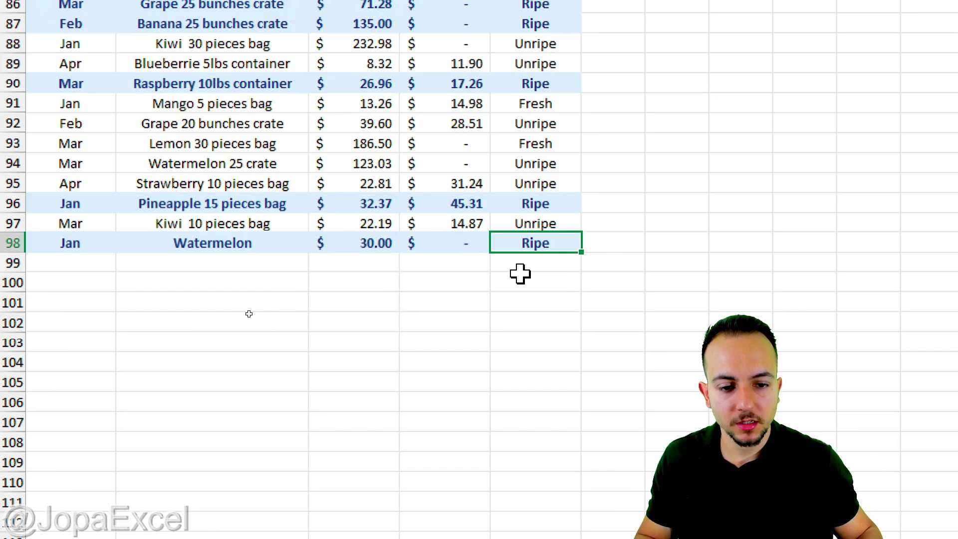
text(Da)
key(Return)
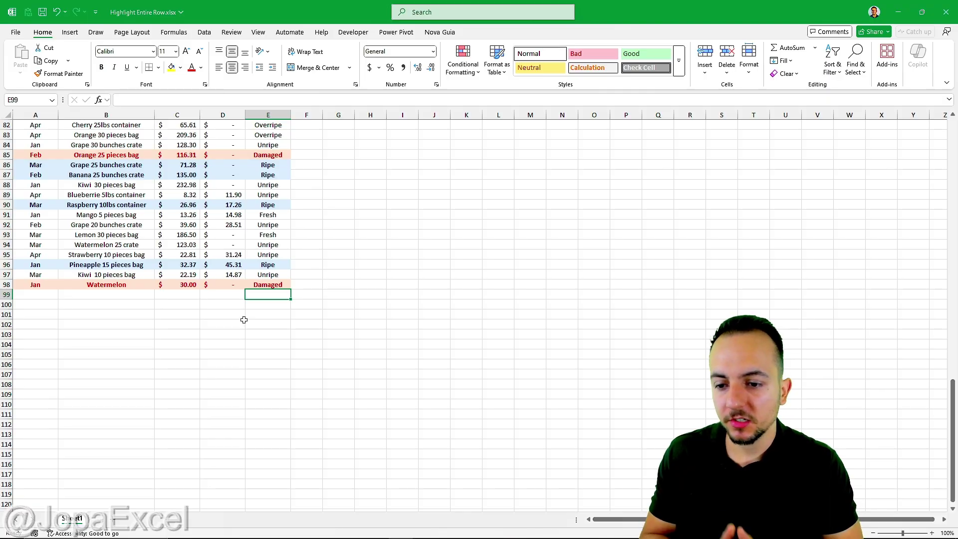
key(ctrl+Home)
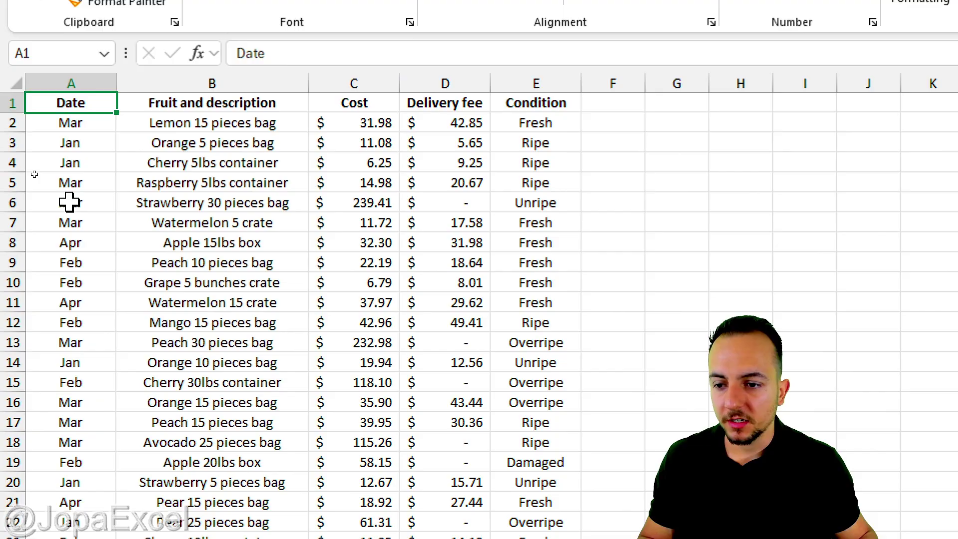
drag(71, 202, 535, 199)
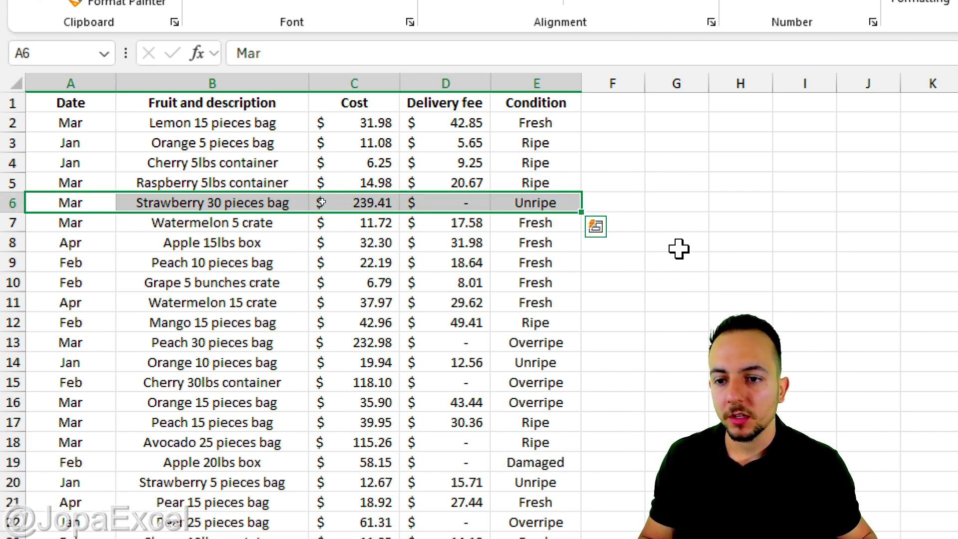
drag(83, 81, 551, 69)
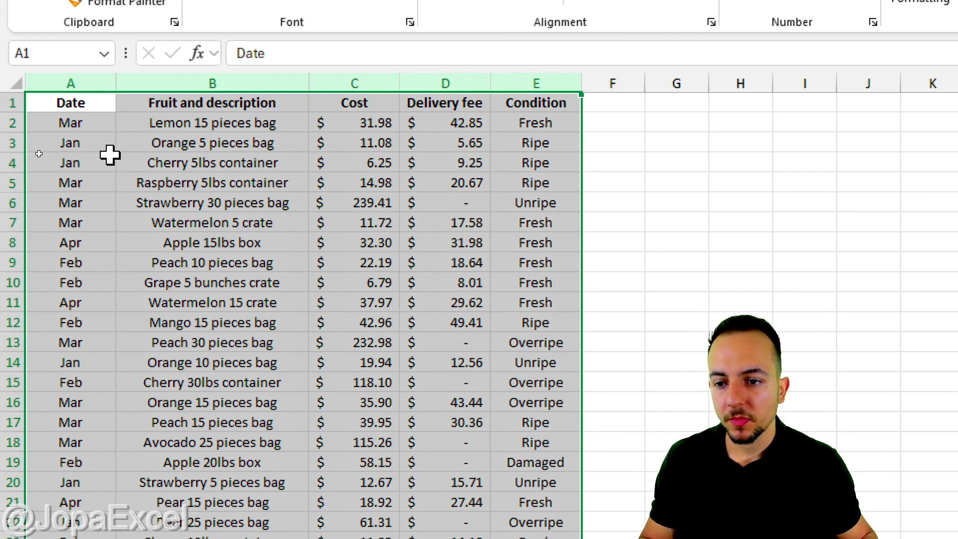
drag(7, 163, 5, 349)
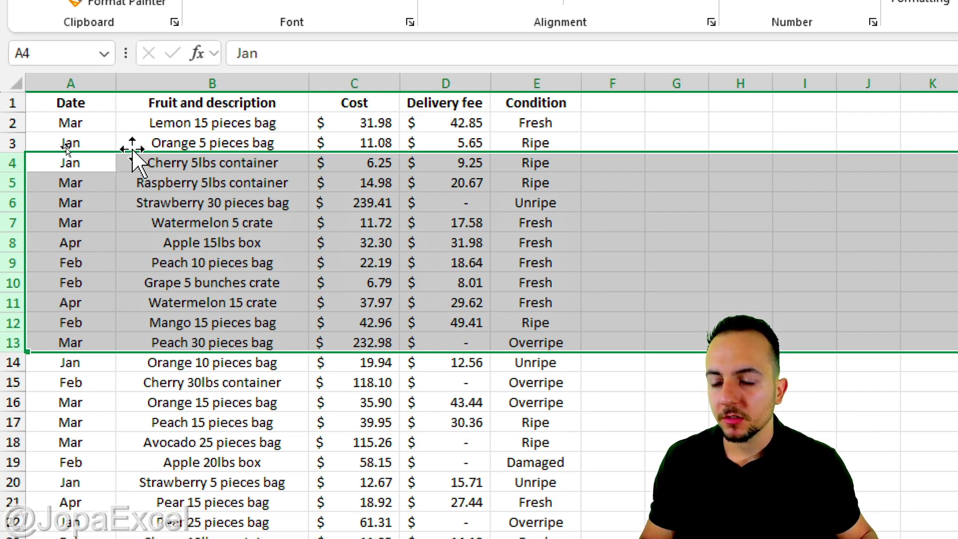
click(91, 104)
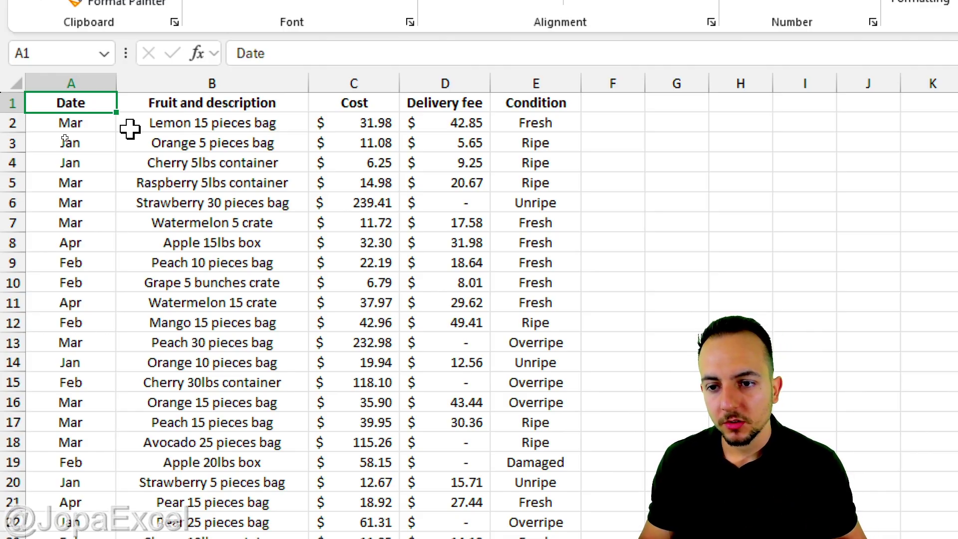
Step: Select columns A through E and go to Conditional Formatting's New Rule option
drag(90, 98, 491, 453)
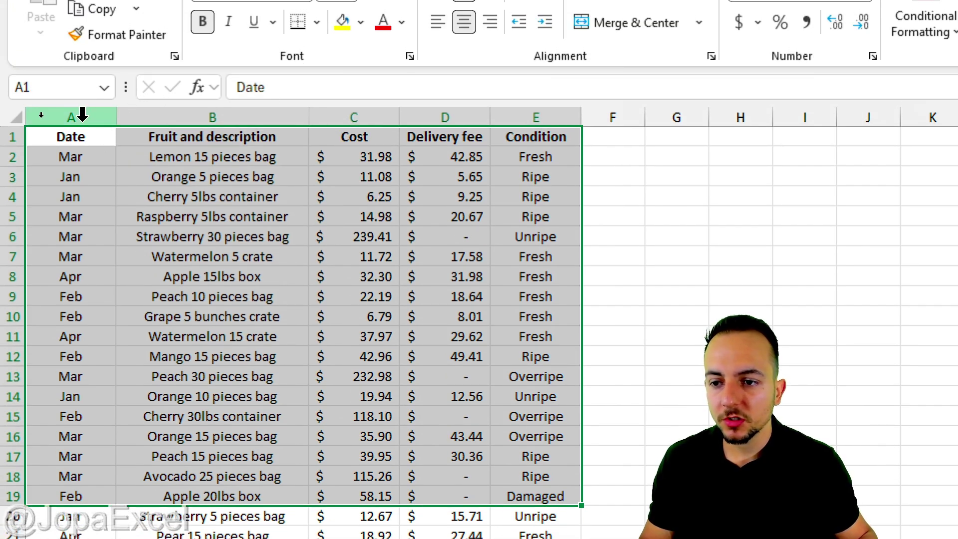
drag(83, 114, 513, 107)
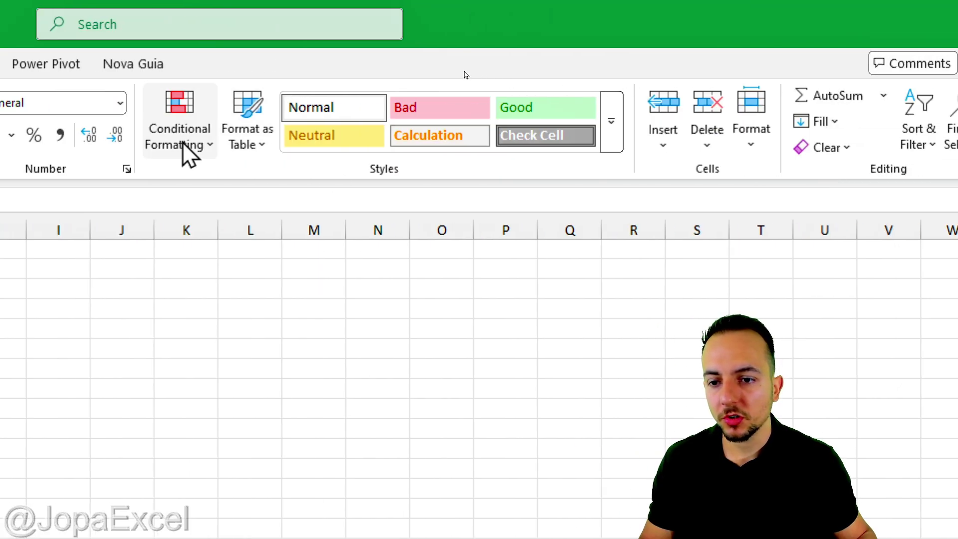
click(187, 144)
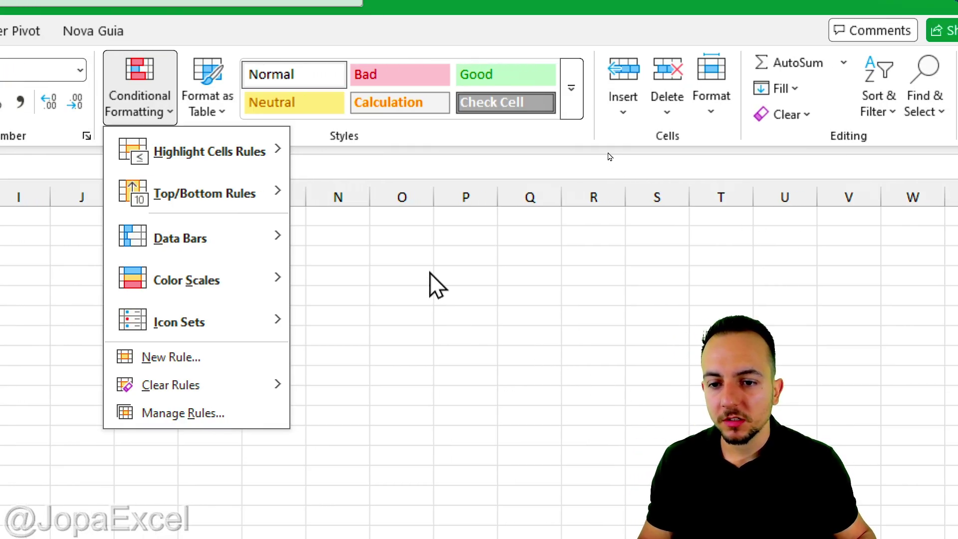
mouse_move(206, 154)
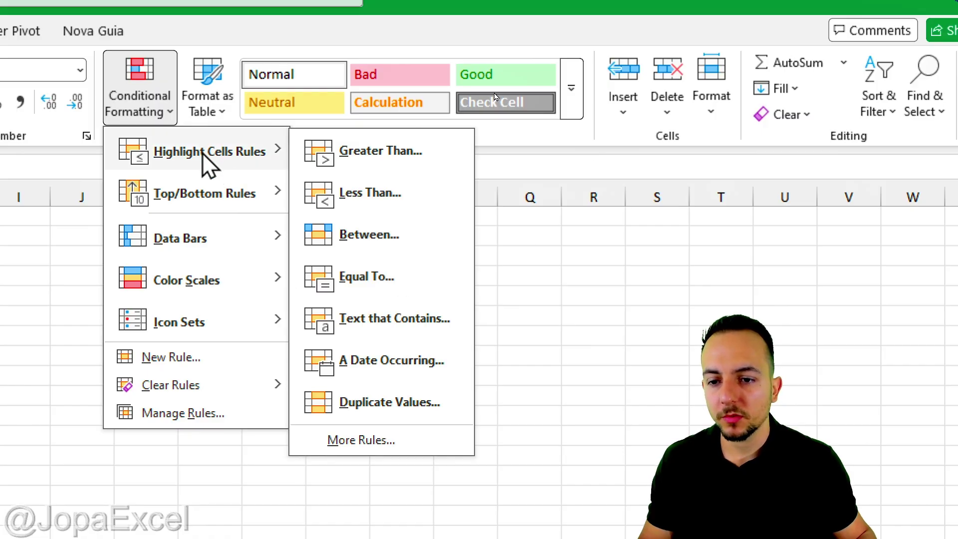
mouse_move(230, 194)
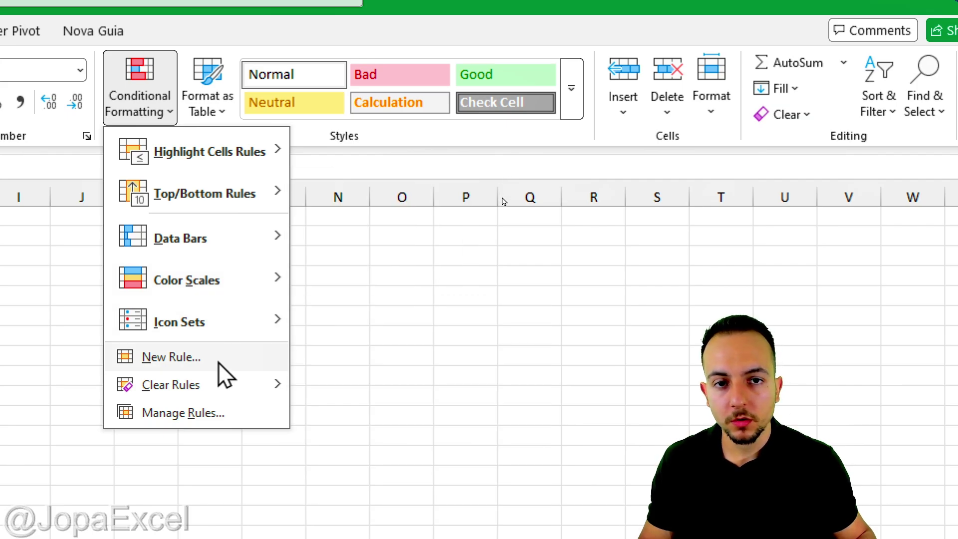
Step: Create a new rule of type 'Use a formula to determine which cells to format'
click(168, 364)
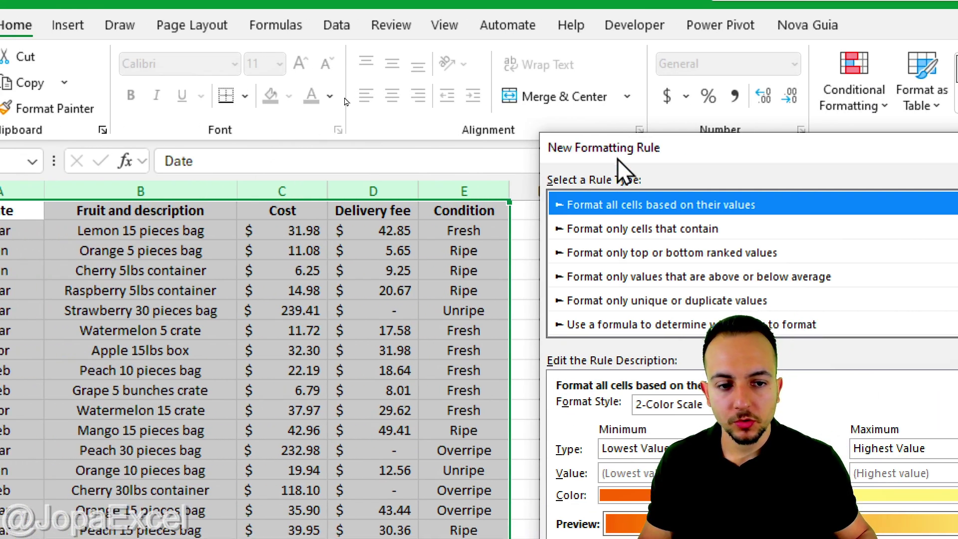
drag(594, 151, 577, 134)
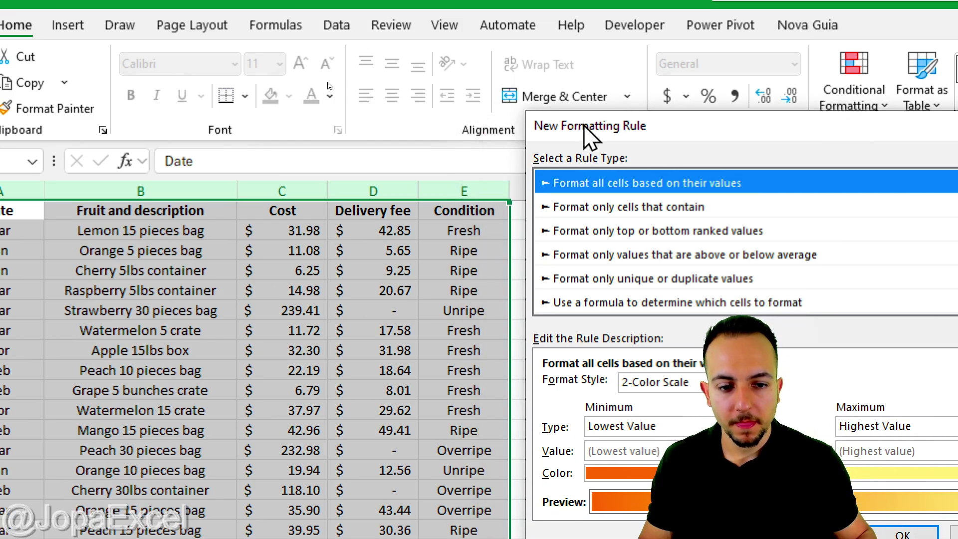
click(610, 301)
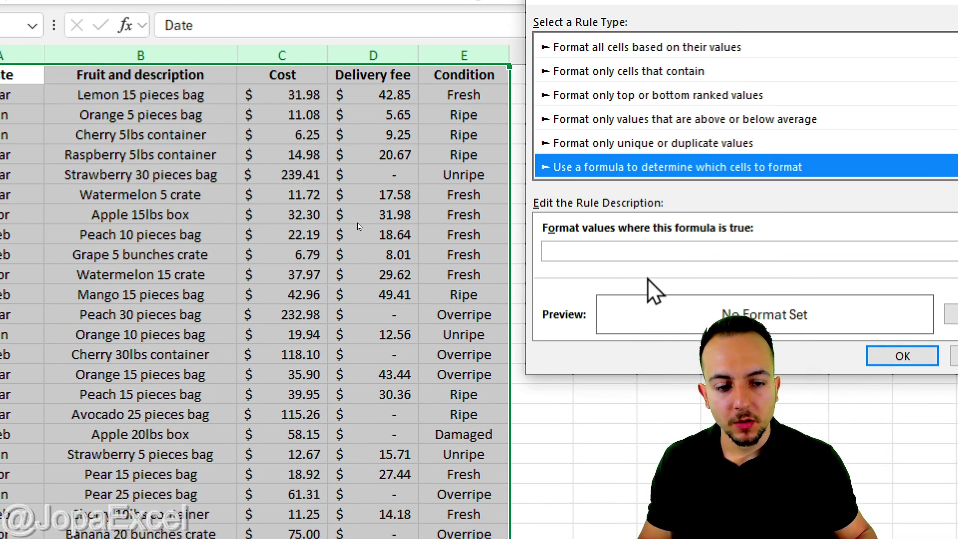
Step: Enter =$E$1 as the rule formula by referencing the Condition header cell
click(601, 392)
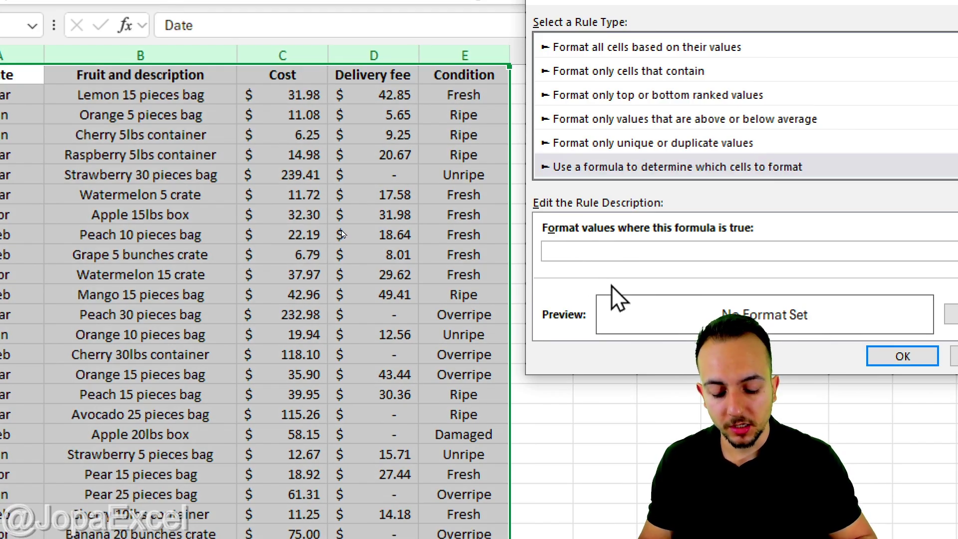
text(=)
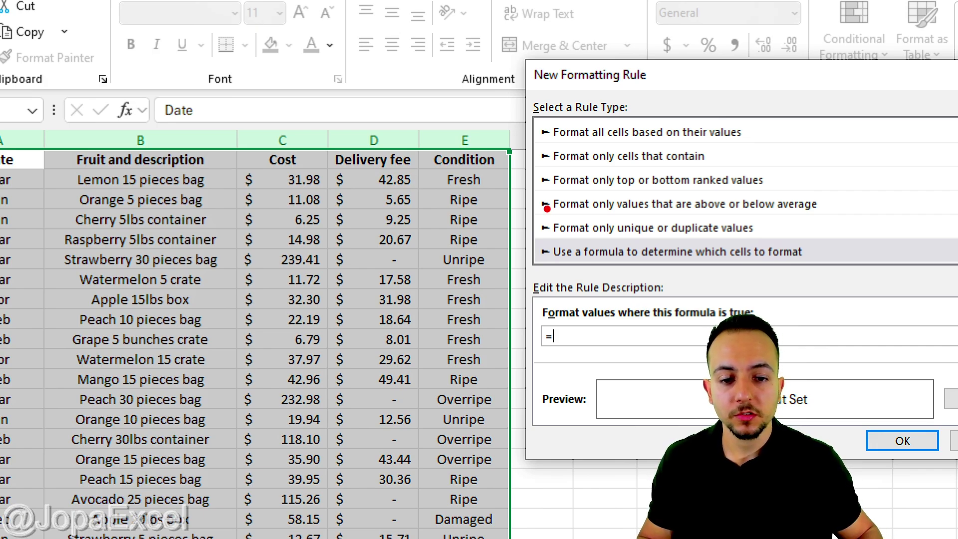
drag(488, 137, 548, 56)
mouse_move(414, 144)
mouse_down()
mouse_move(506, 277)
mouse_move(508, 537)
mouse_up()
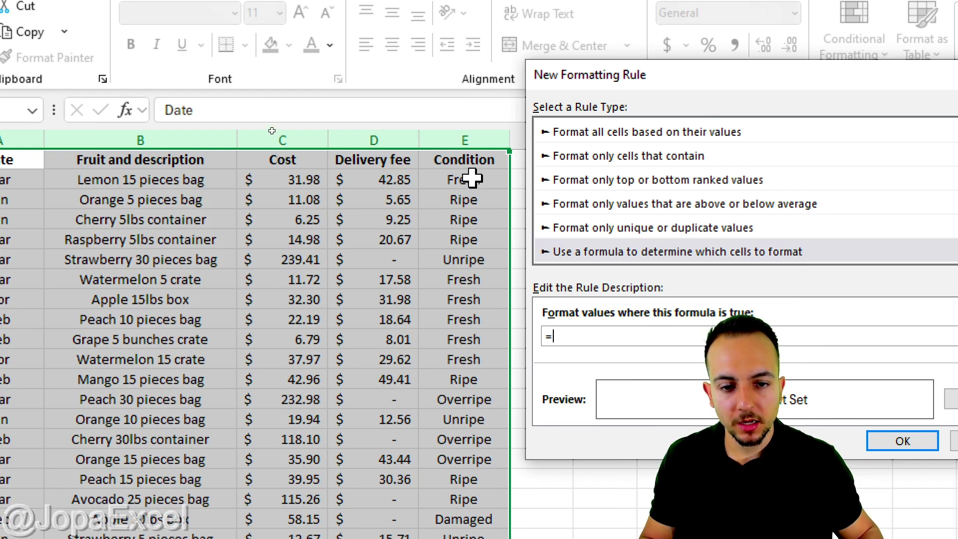
click(473, 154)
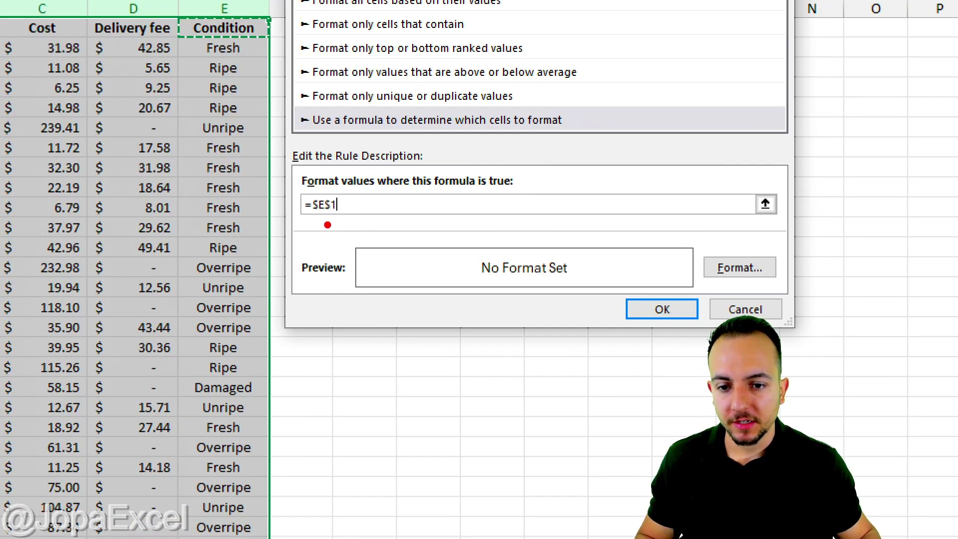
drag(566, 355, 573, 364)
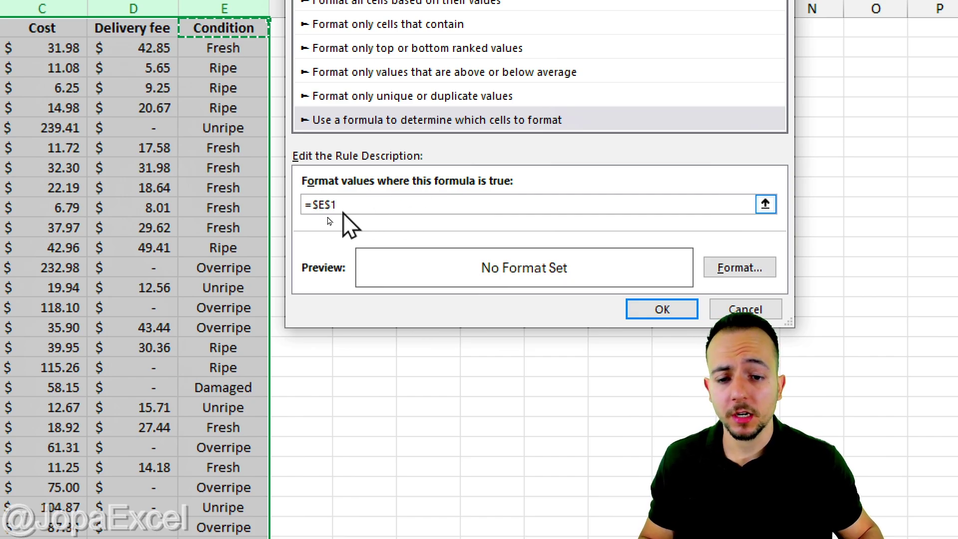
Step: Edit the rule formula to =$E1="Ripe" so only column E stays locked
click(325, 205)
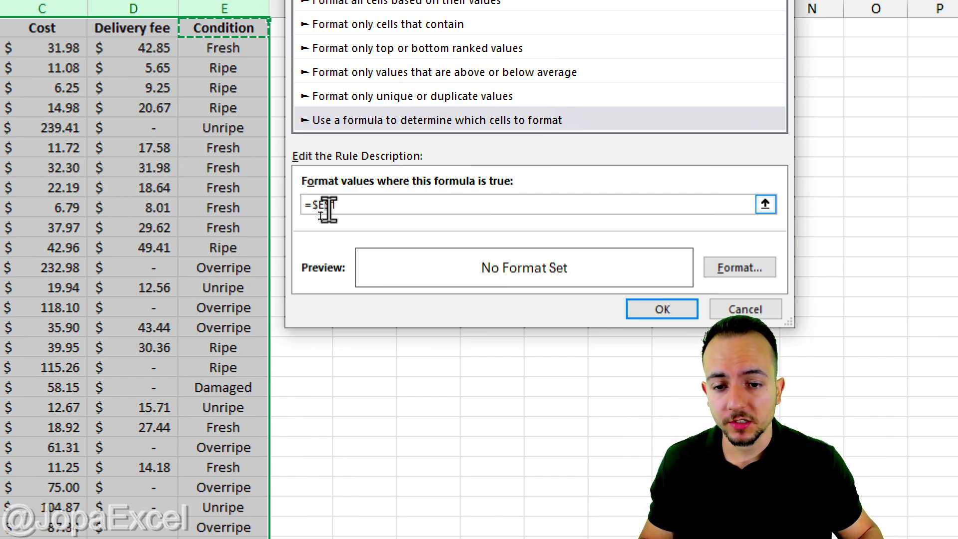
key(BackSpace)
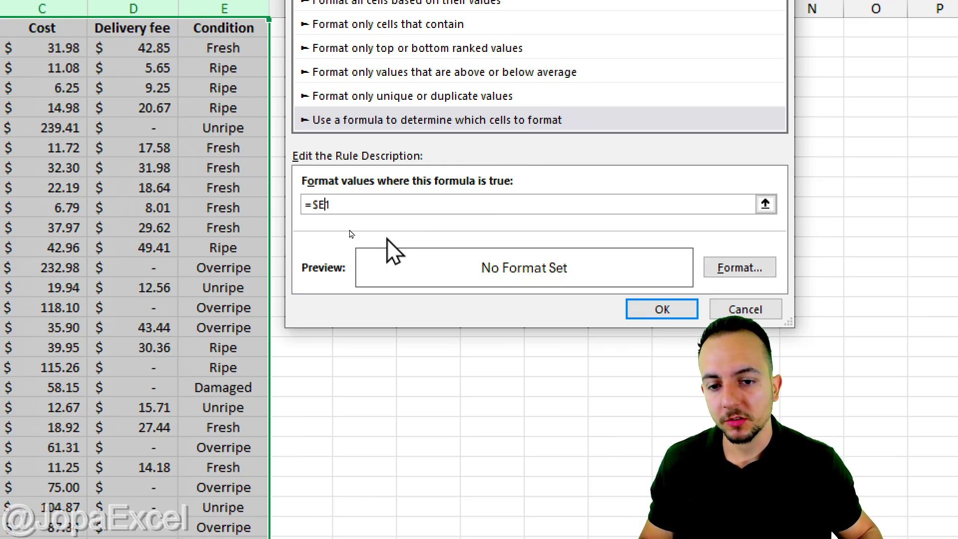
click(379, 205)
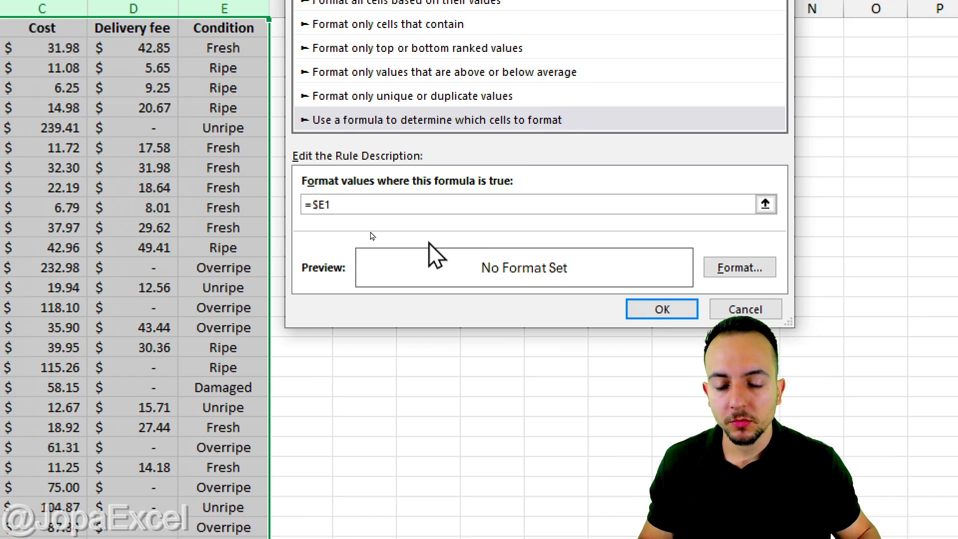
text(=)
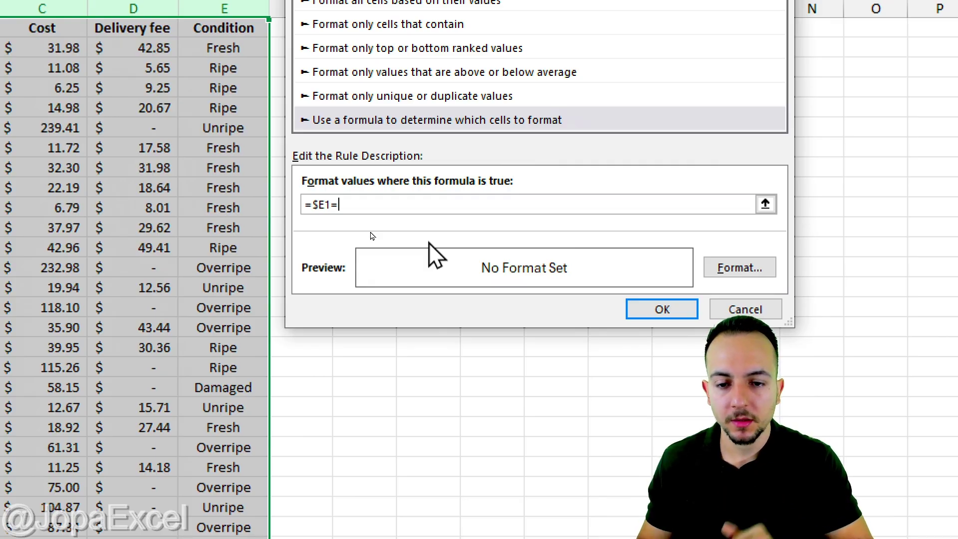
text(")
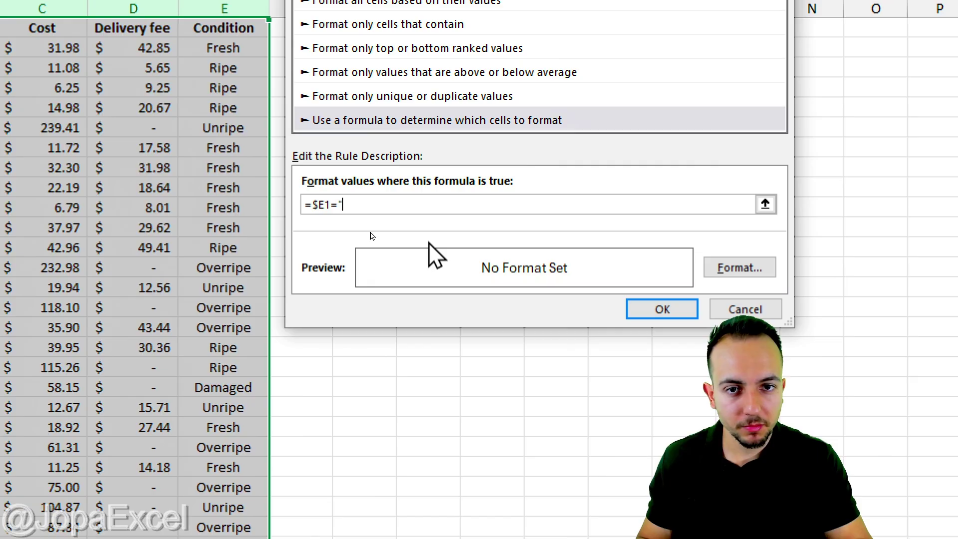
text(Ri)
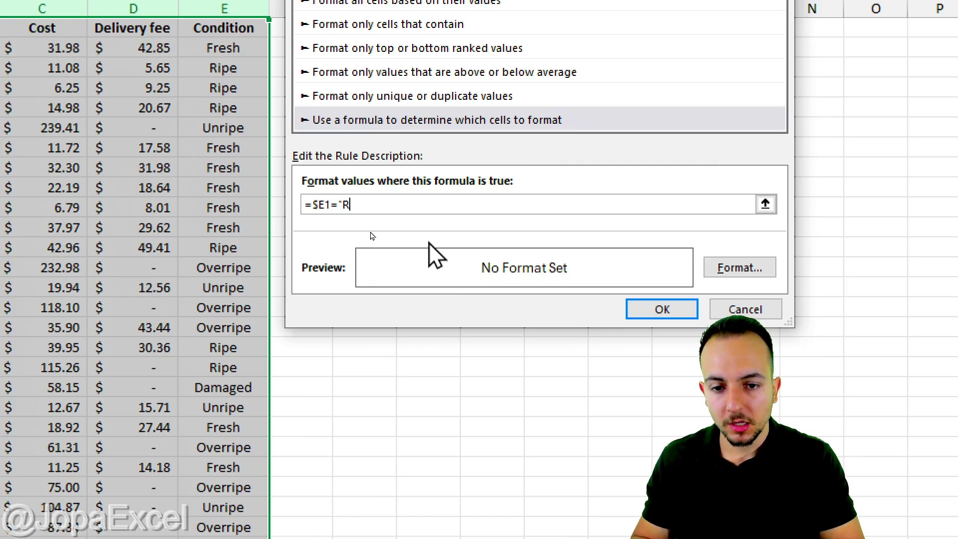
text(pe")
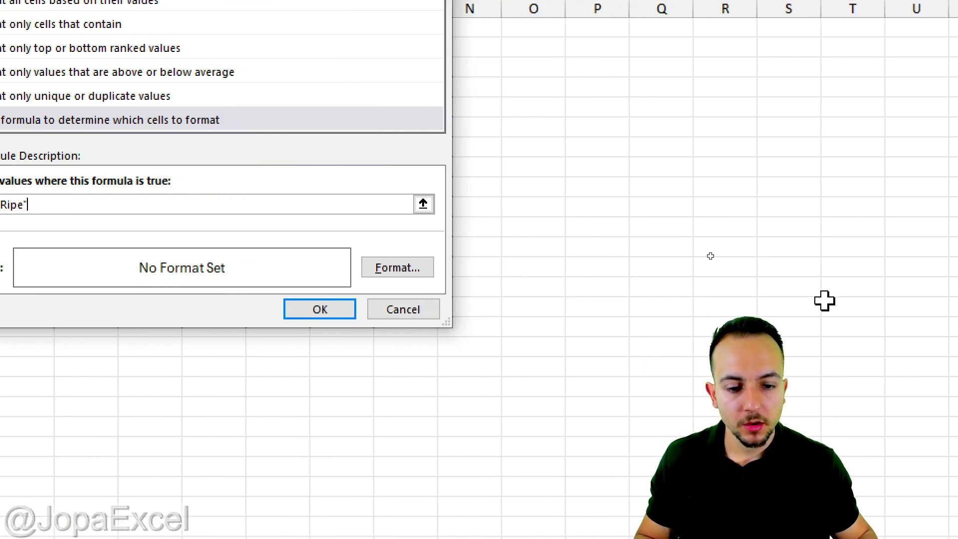
Step: Format the rule with light blue fill and bold dark-blue text, then confirm
click(399, 271)
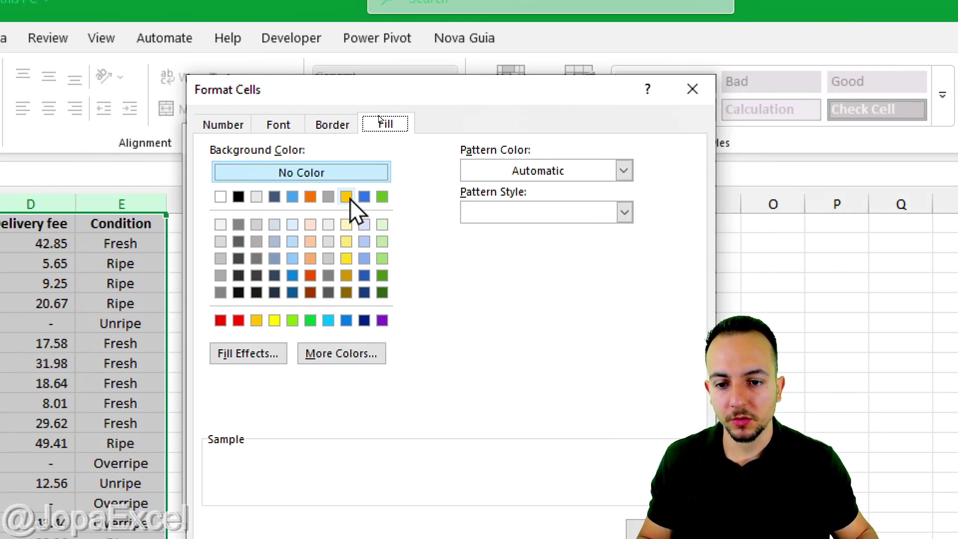
click(293, 225)
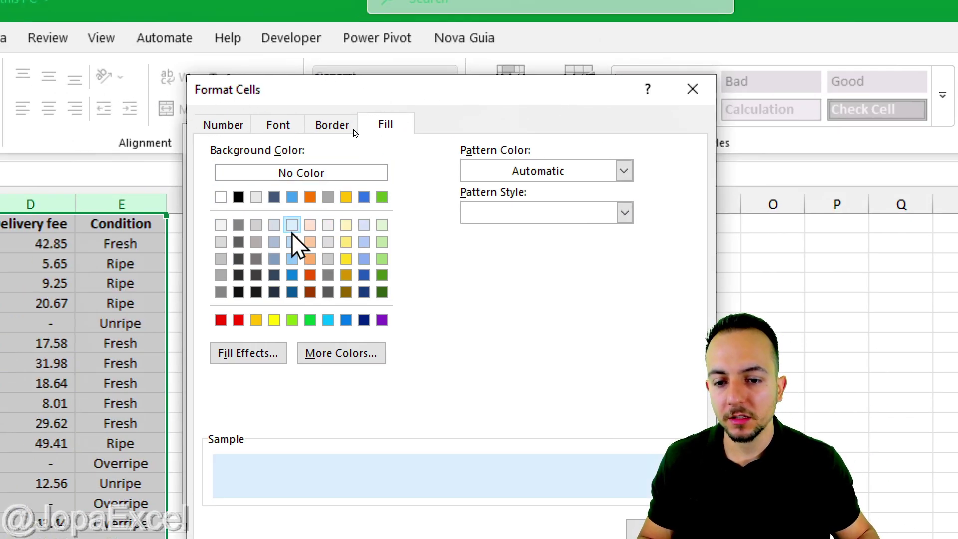
click(287, 127)
click(587, 290)
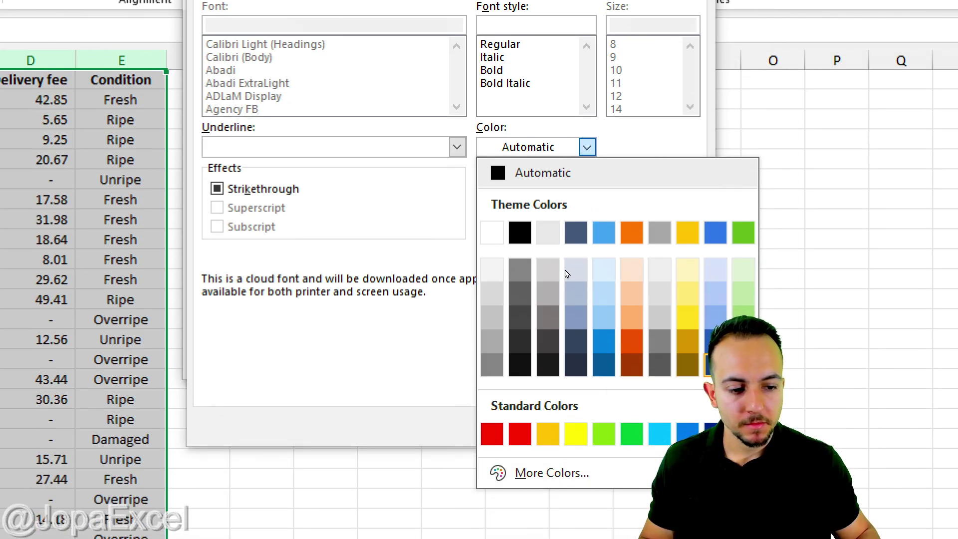
click(716, 365)
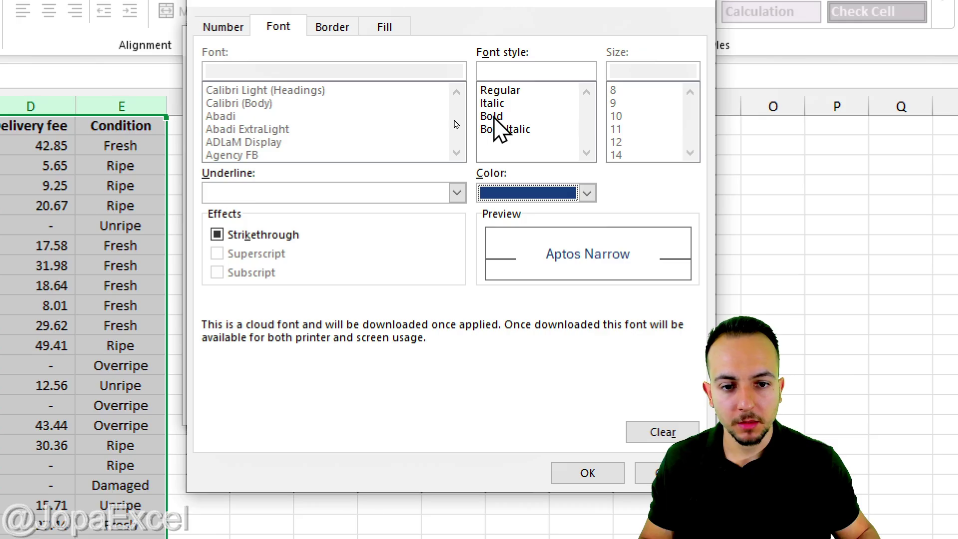
click(493, 116)
click(588, 473)
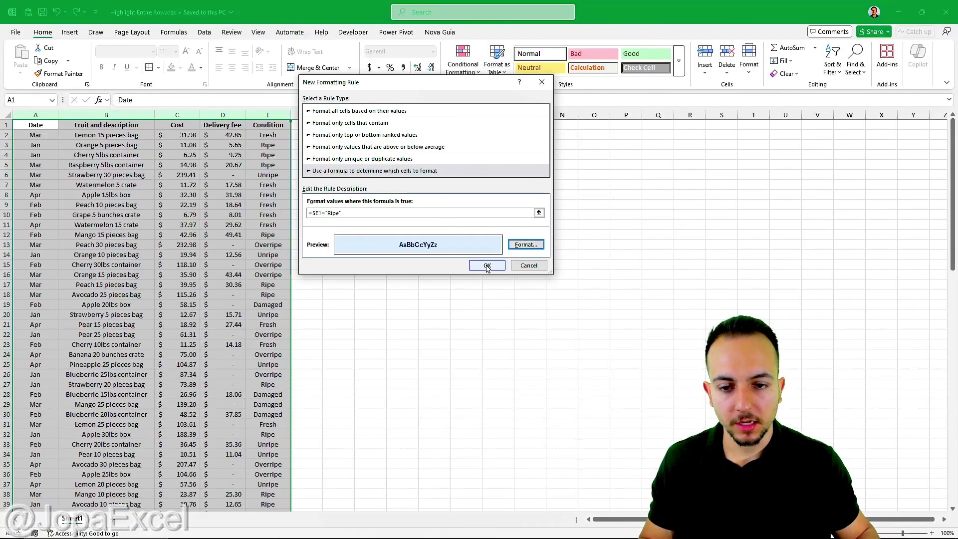
click(558, 407)
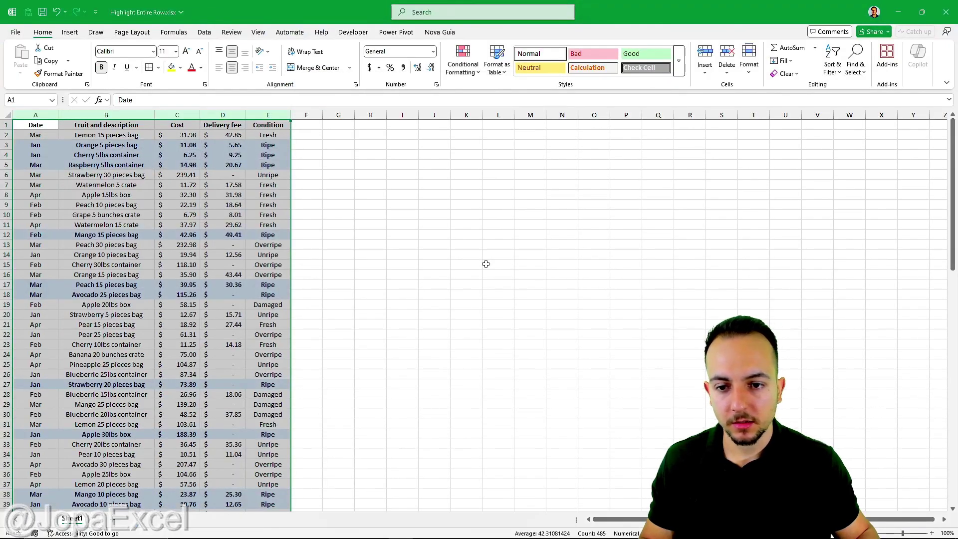
click(404, 195)
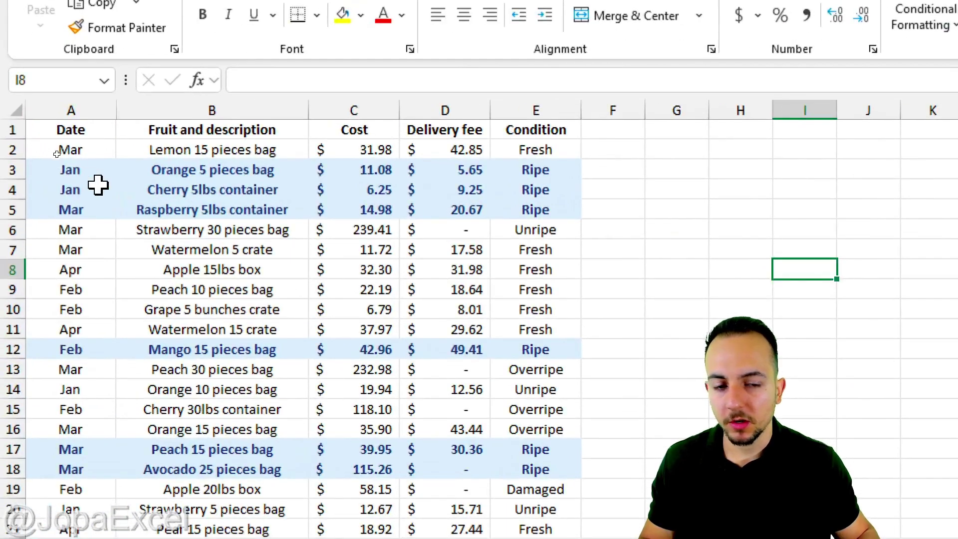
drag(588, 189, 674, 253)
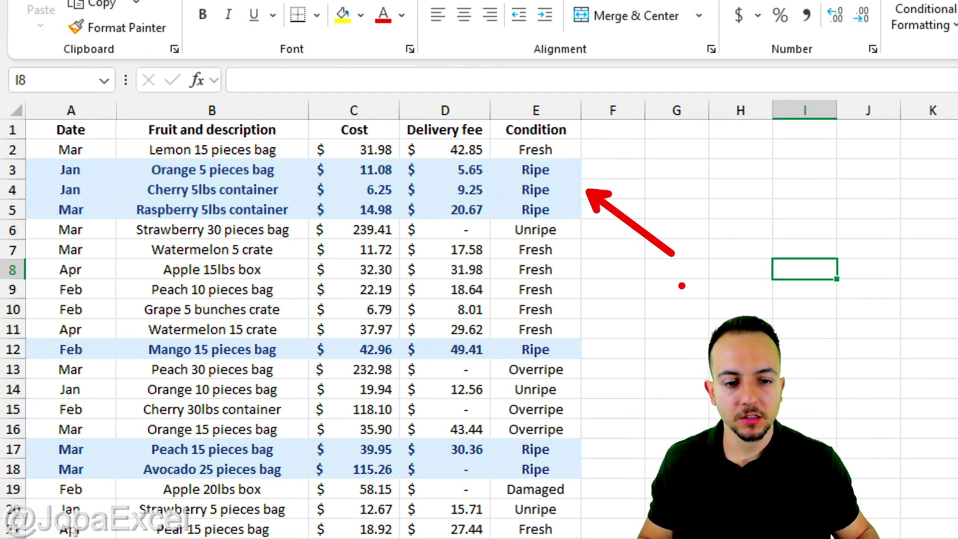
key(Escape)
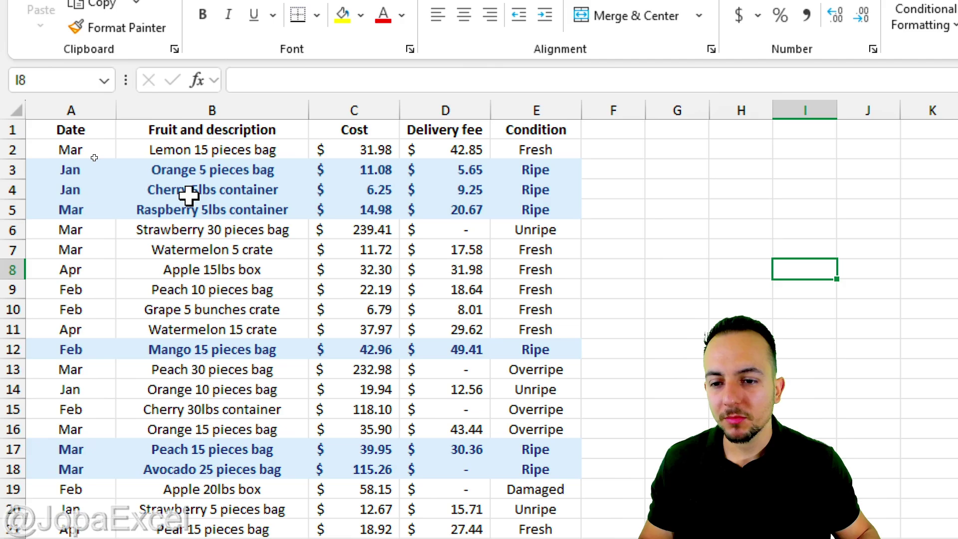
scroll(189, 196, down, 20)
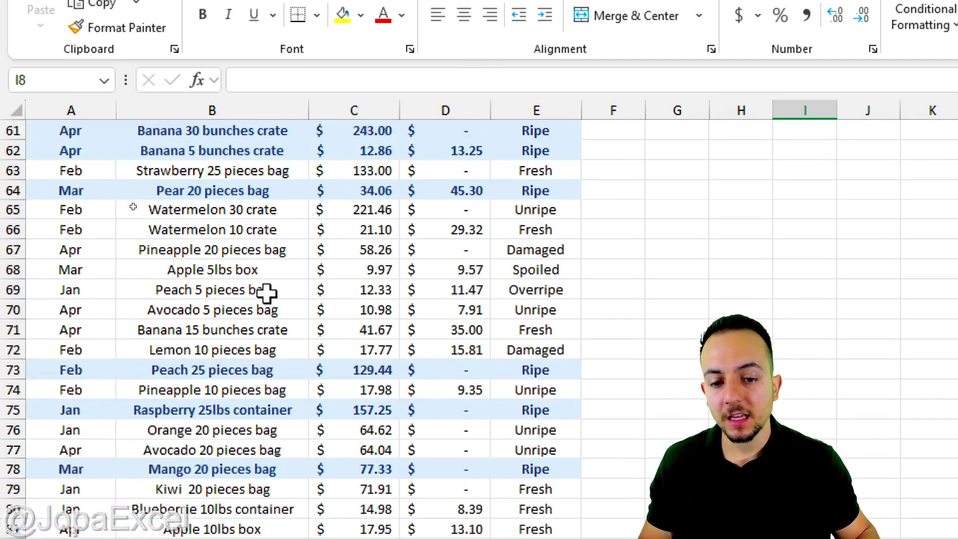
scroll(266, 293, down, 12)
scroll(266, 294, up, 2)
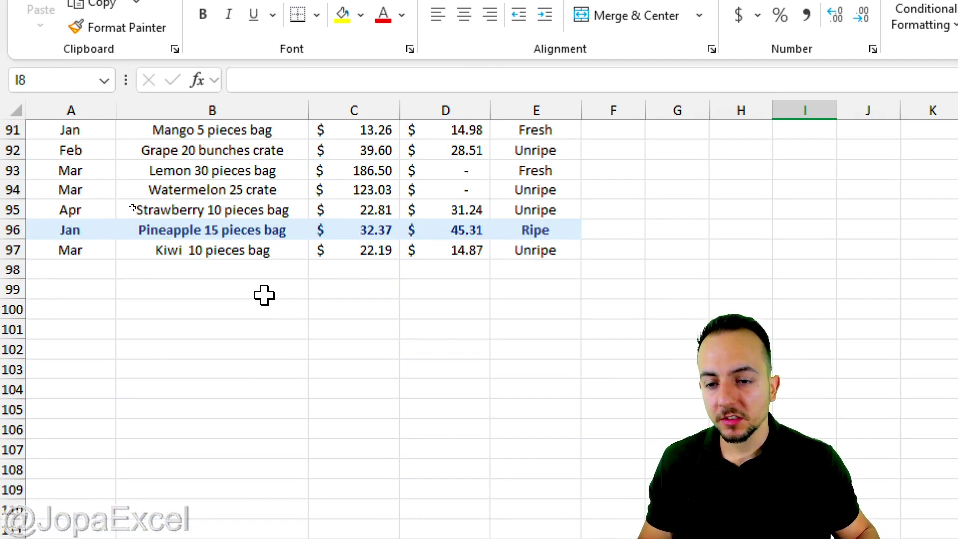
drag(68, 114, 507, 137)
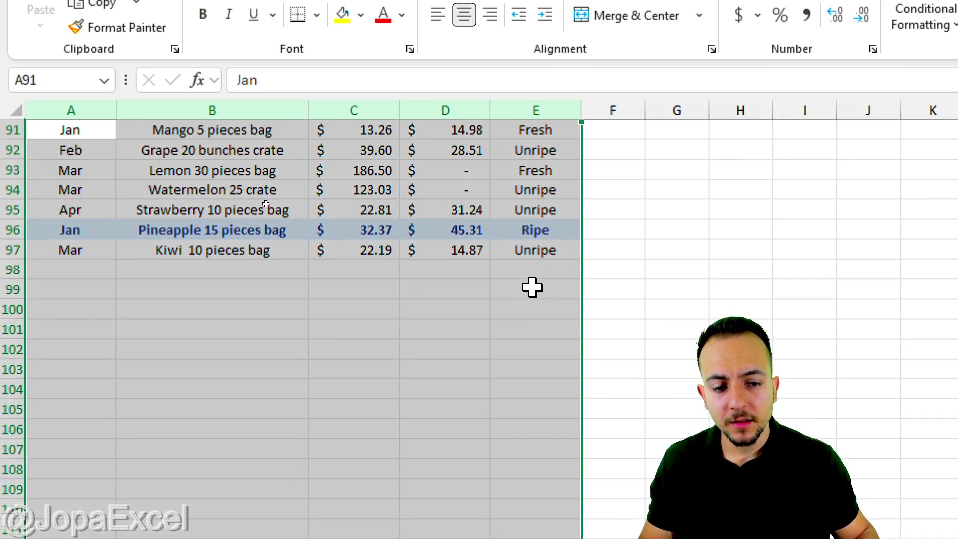
drag(533, 330, 496, 334)
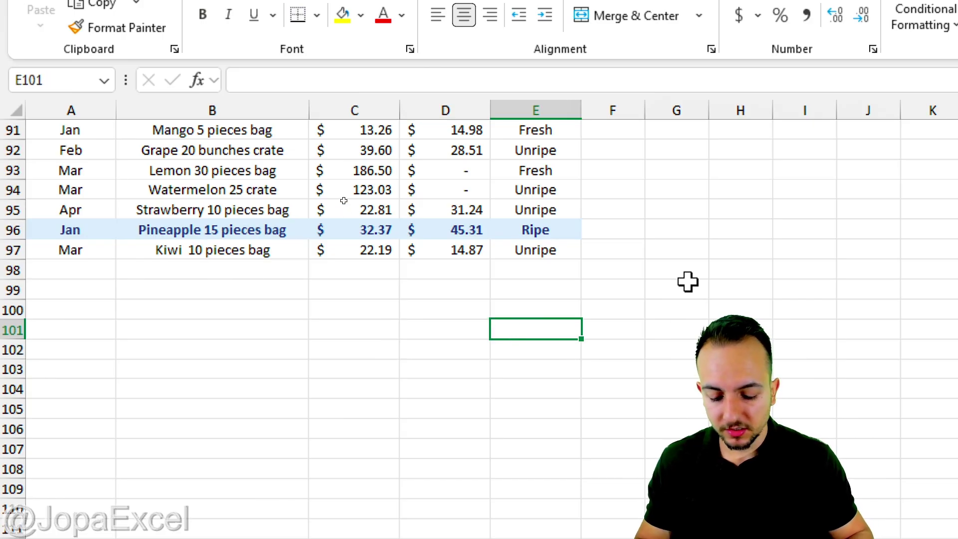
text(Ripe)
key(ctrl+Return)
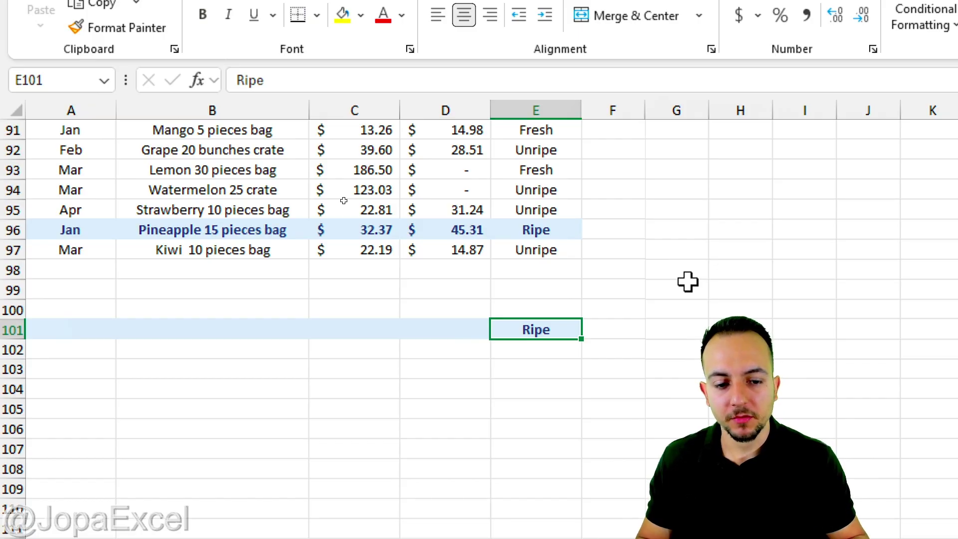
key(Delete)
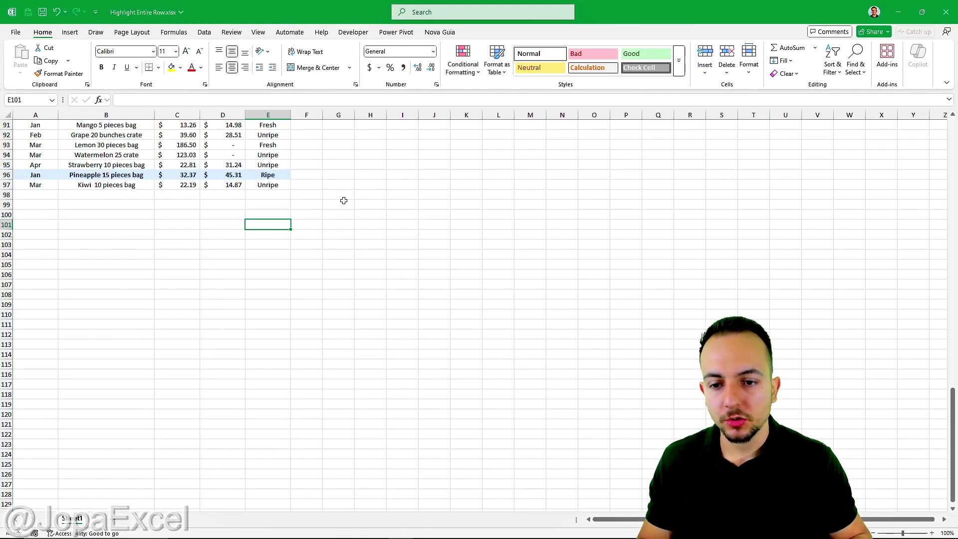
key(ctrl+Home)
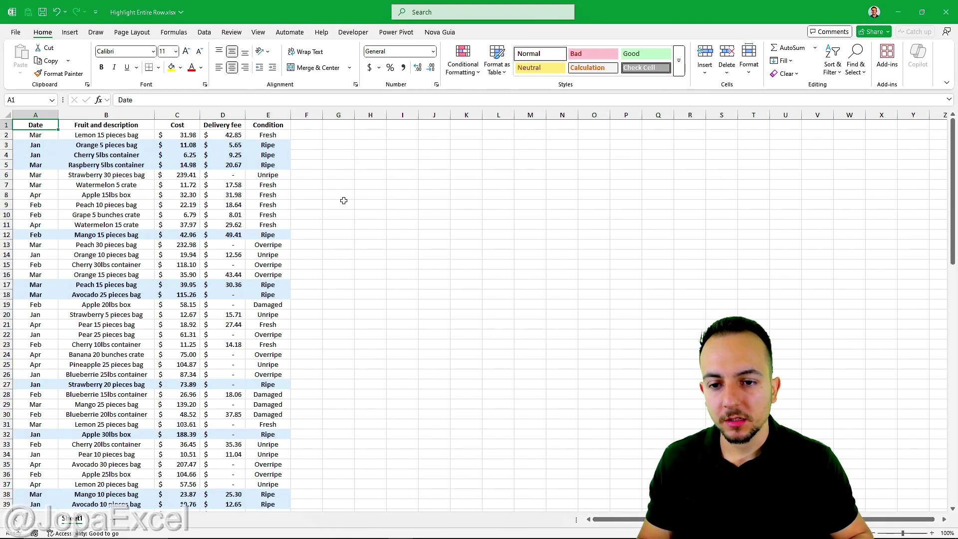